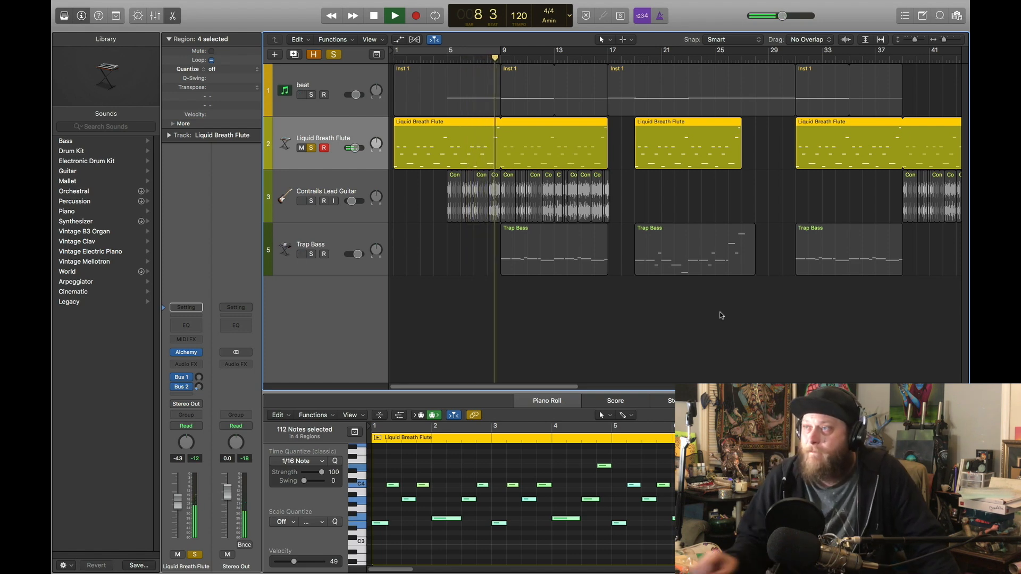
Stop playback and return the playhead to the beginning of the project
left_click(373, 17)
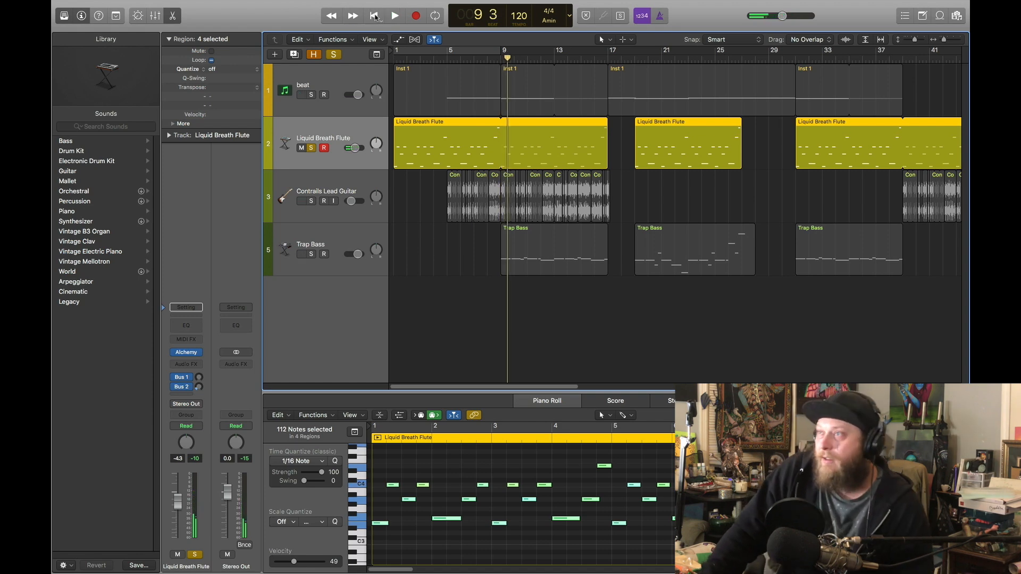
left_click(375, 17)
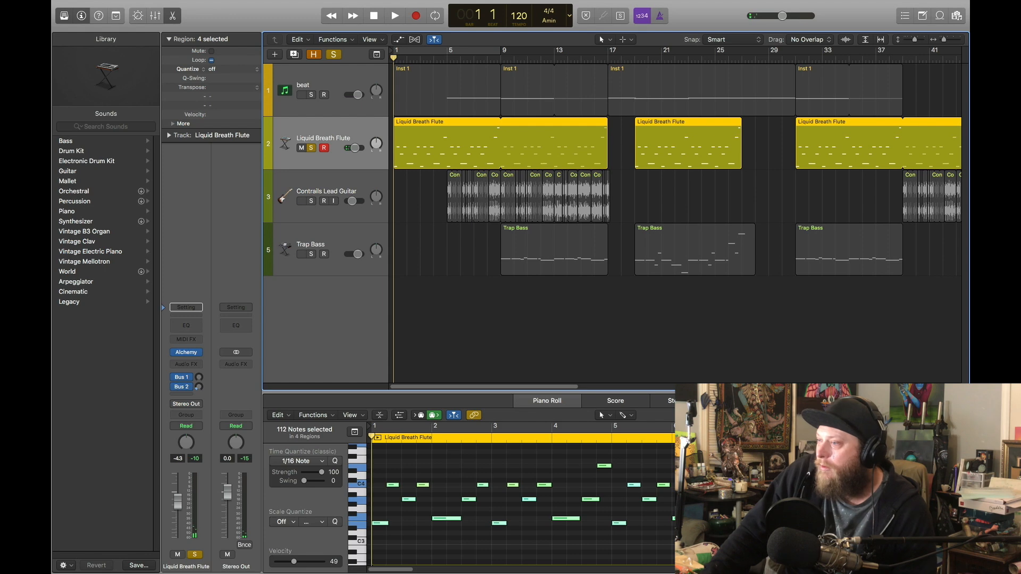
key("Tab")
key("super+Right")
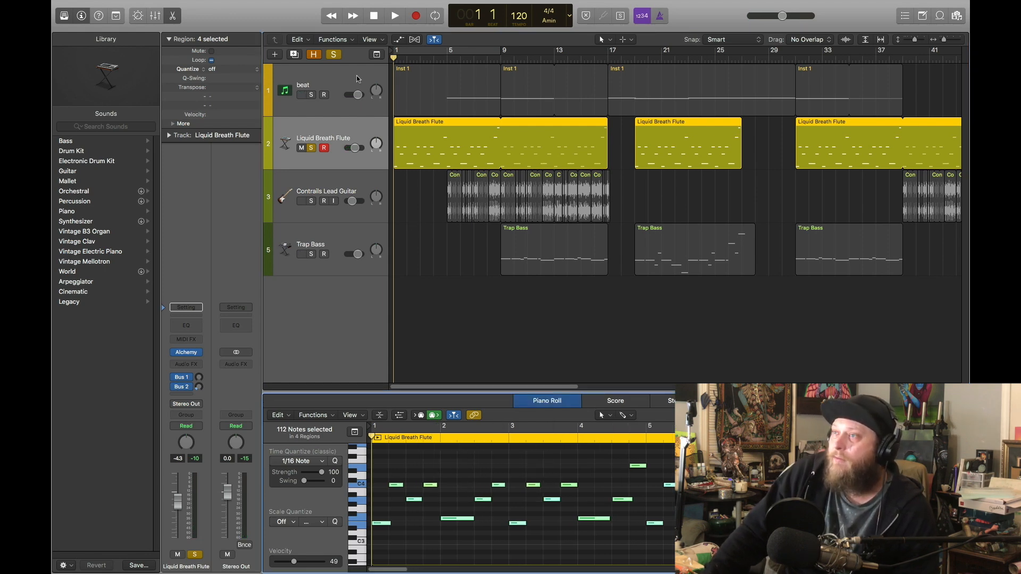
Solo the Contrails Lead Guitar track instead of Liquid Breath Flute, with the playhead at bar 5
left_click(337, 182)
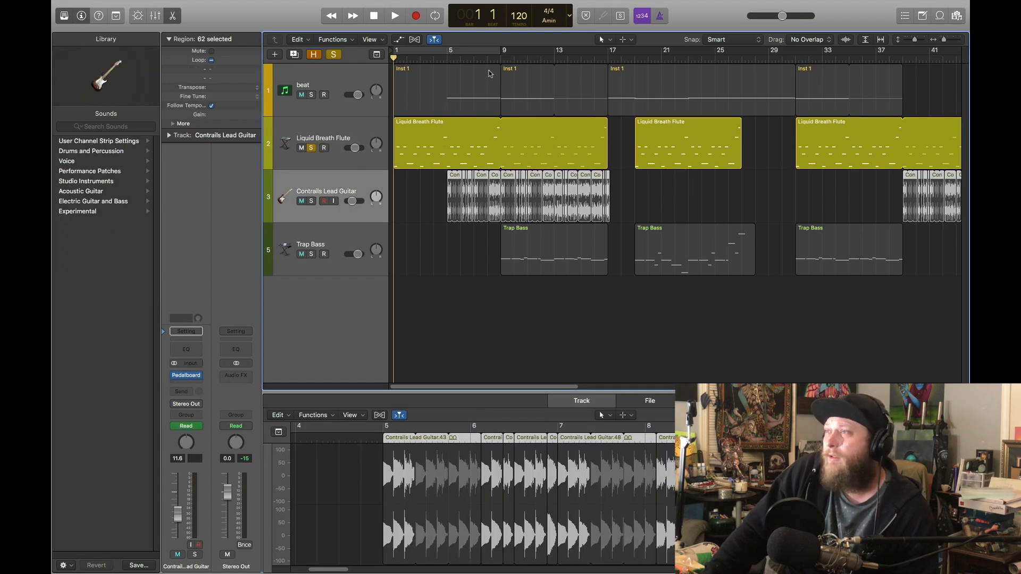
left_click(447, 60)
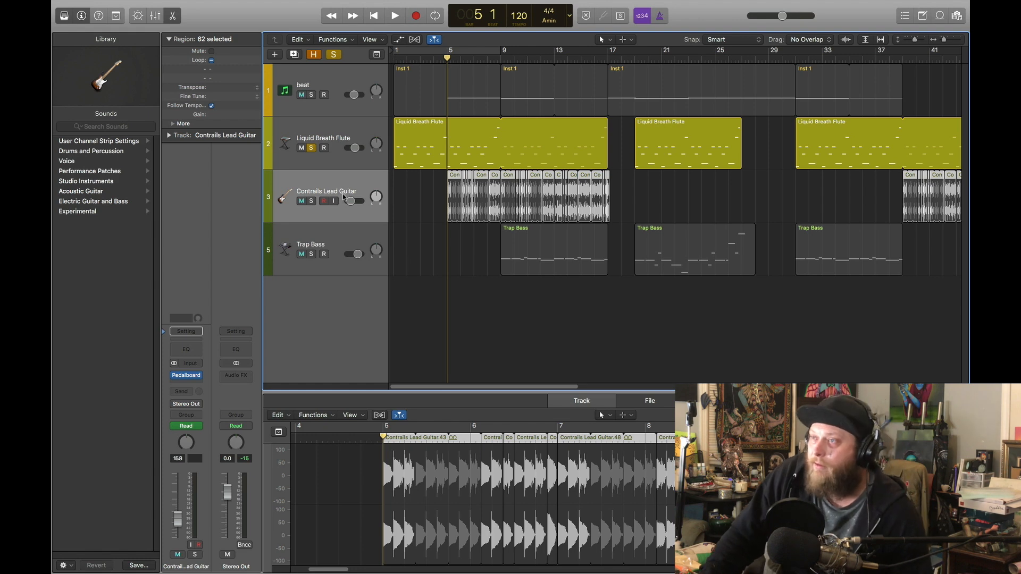
left_click(312, 200)
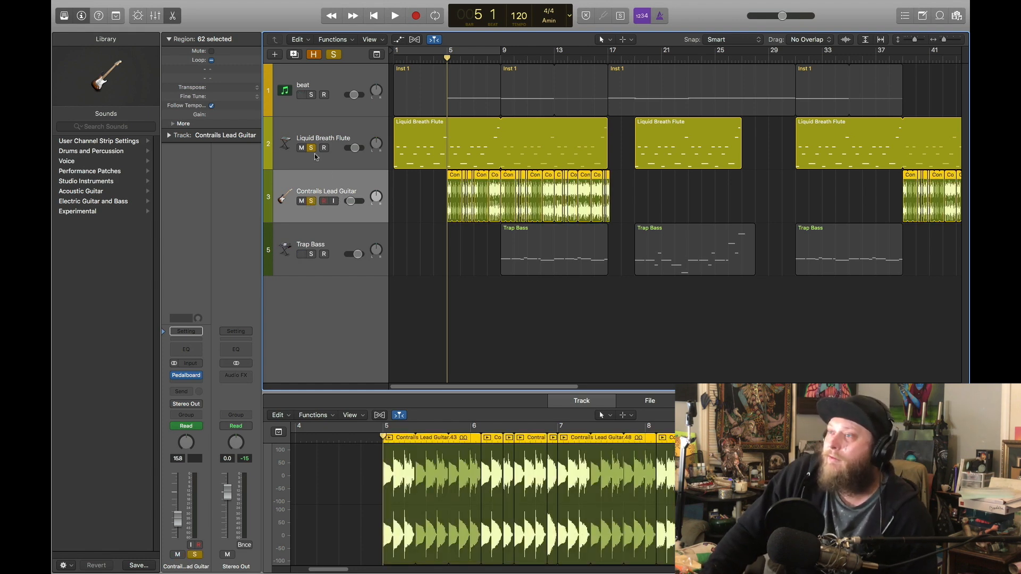
left_click(311, 149)
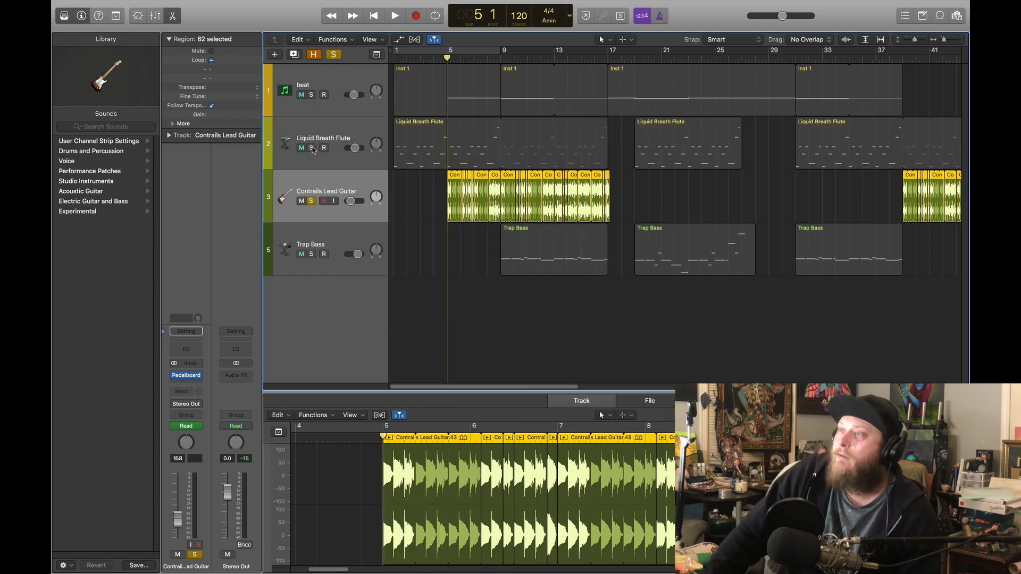
Play a short passage of the soloed guitar part from bar 5 and stop it
left_click(940, 16)
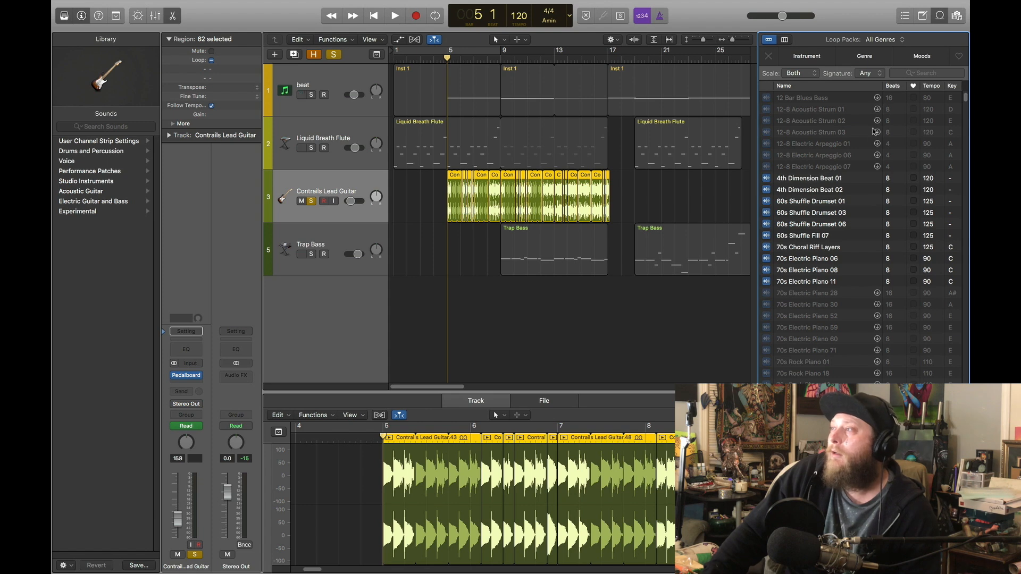
left_click(940, 16)
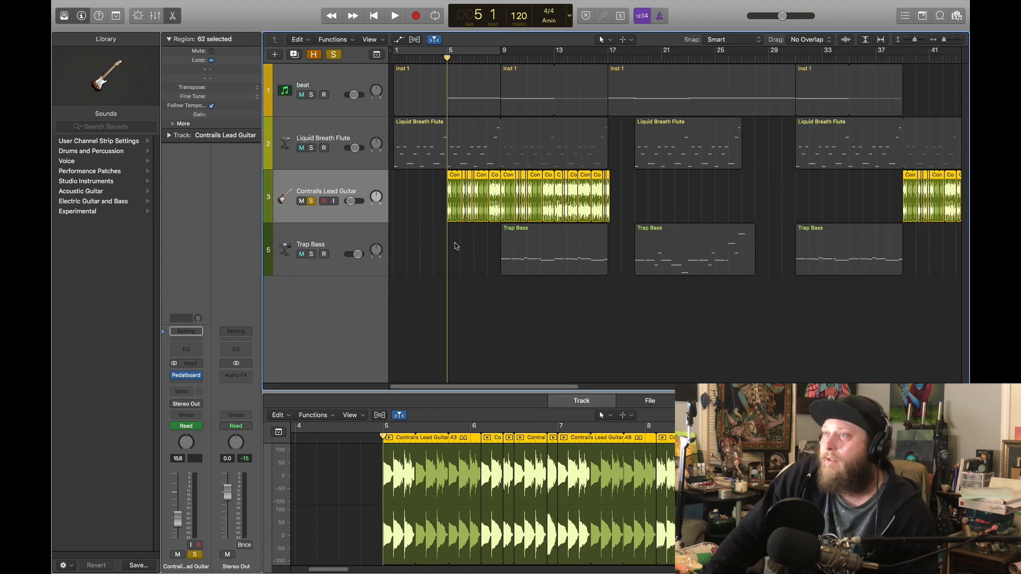
left_click(395, 16)
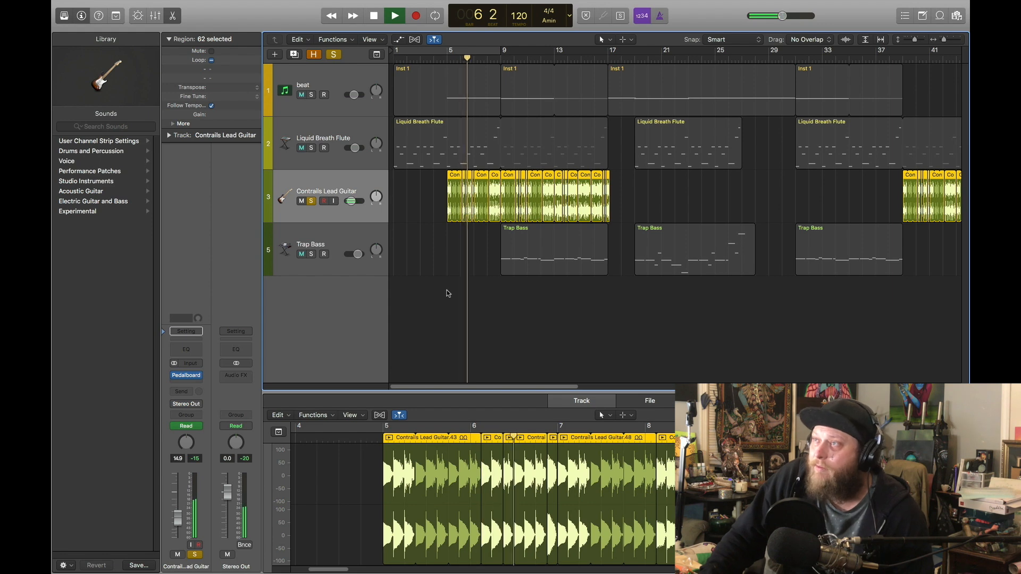
left_click(377, 17)
left_click(374, 16)
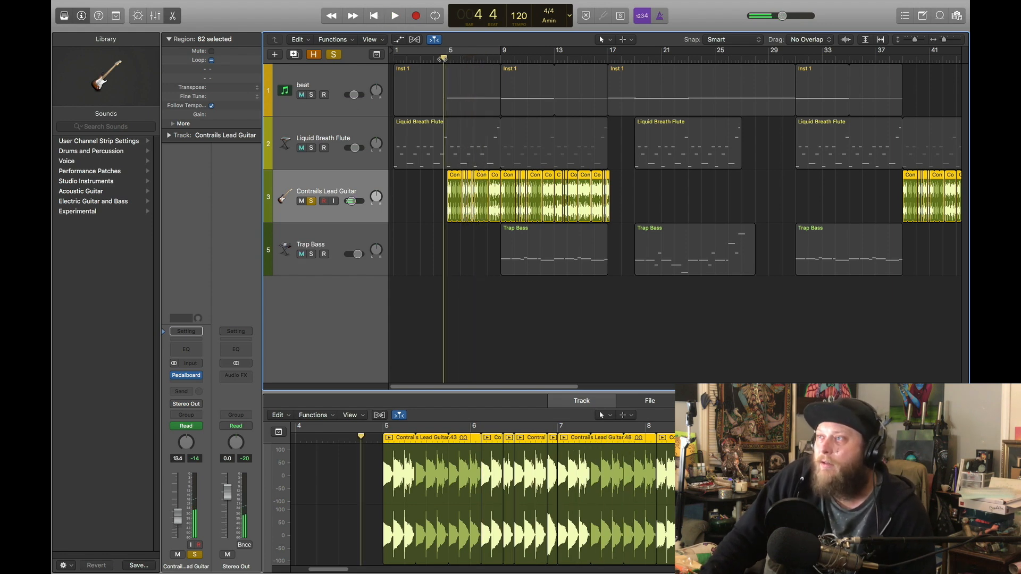
Toggle the Double Dragon overdrive in the guitar track's Pedalboard during playback and close the plug-in
left_click(187, 376)
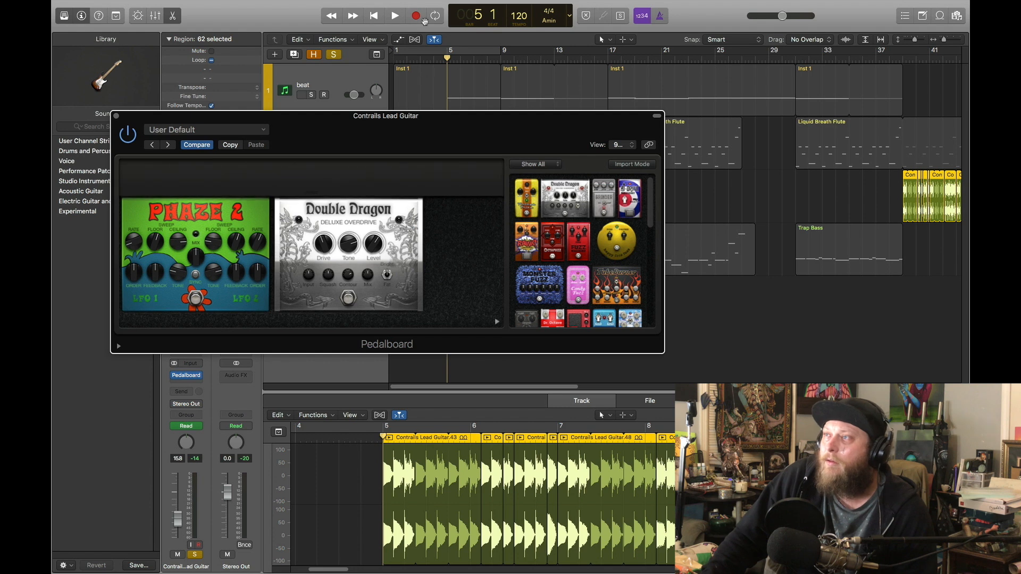
left_click(395, 16)
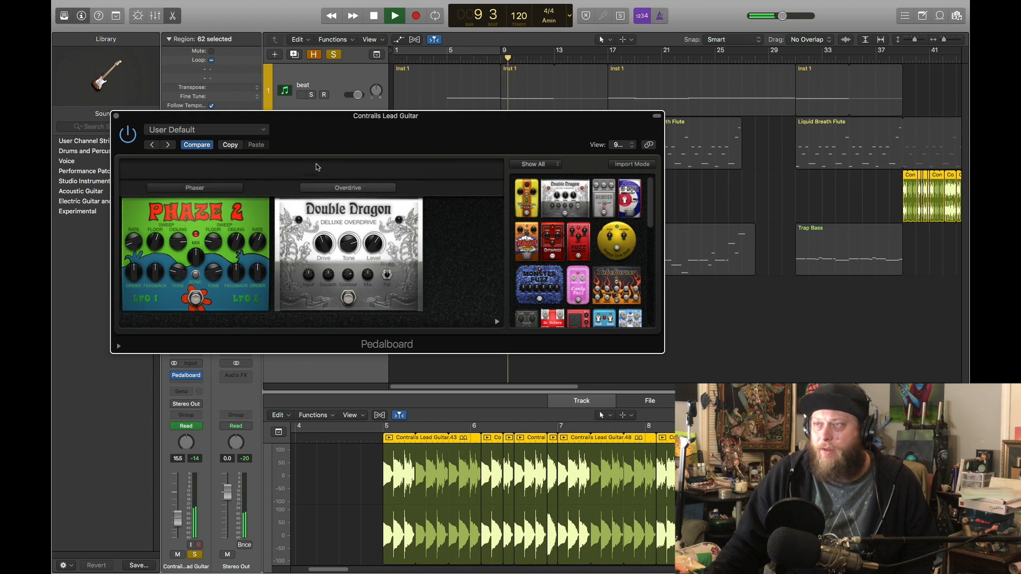
left_click(348, 298)
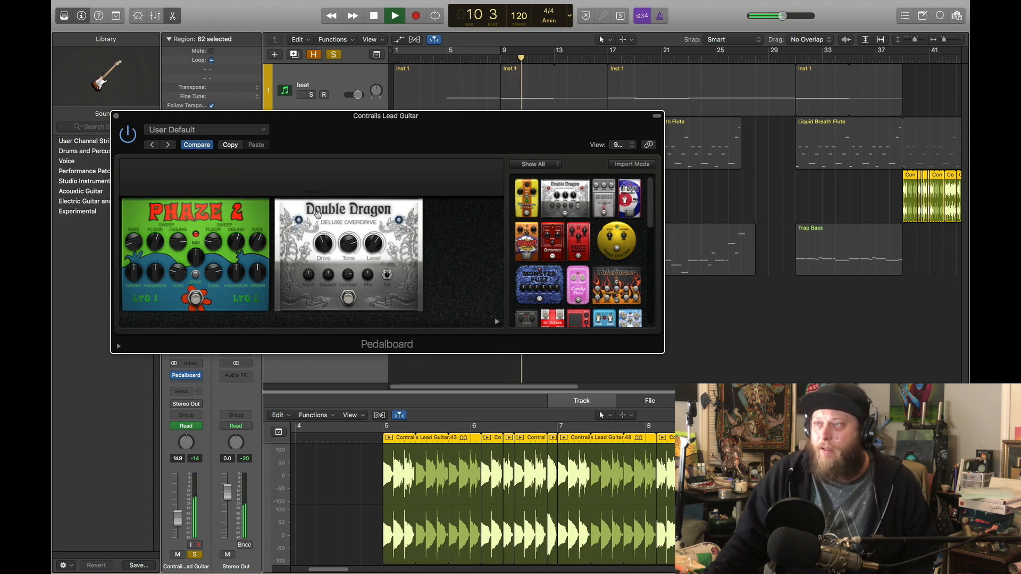
left_click(116, 116)
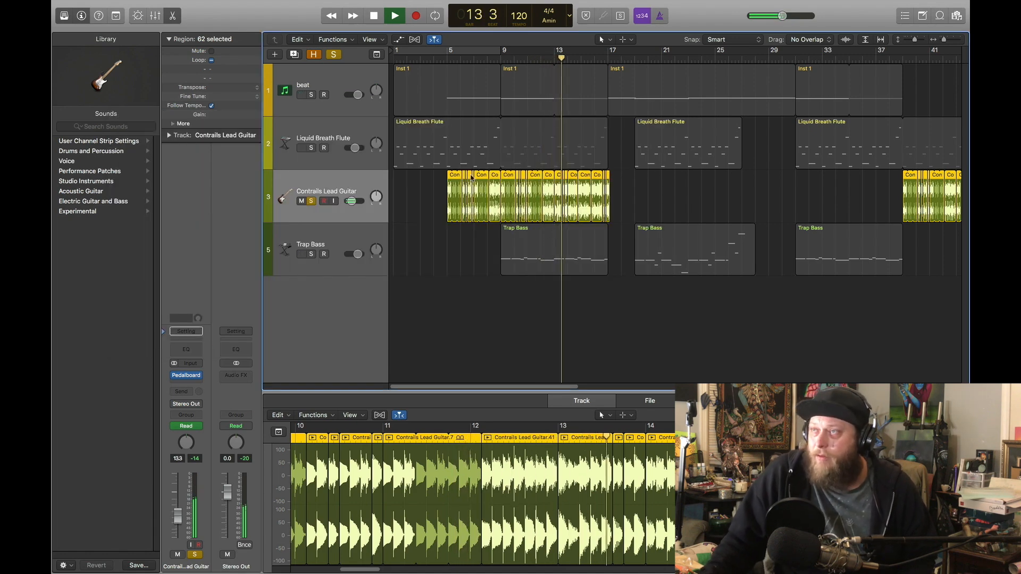
left_click(374, 15)
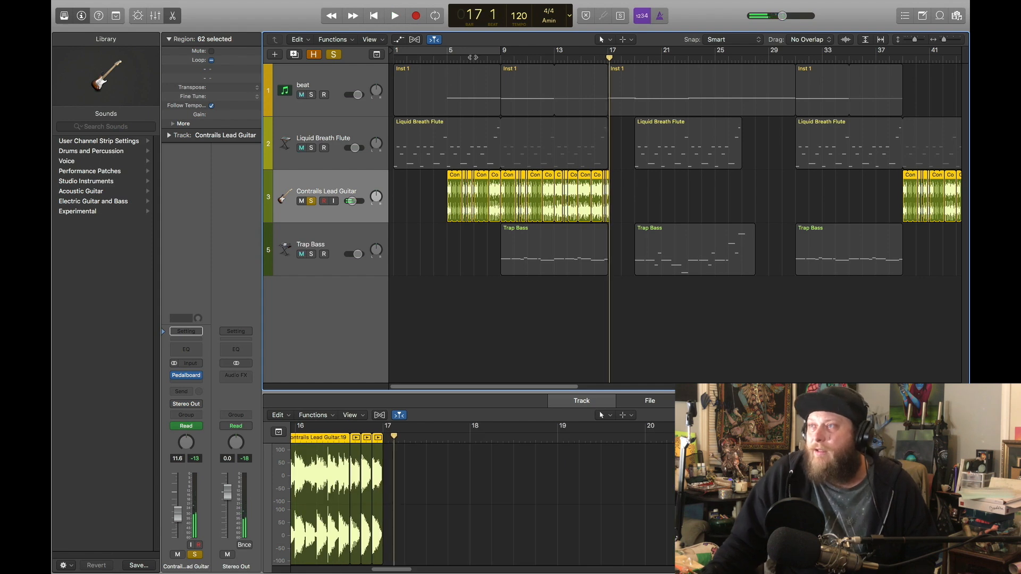
Solo Liquid Breath Flute together with the lead guitar and listen to both from bar 5
left_click_drag(508, 60, 498, 60)
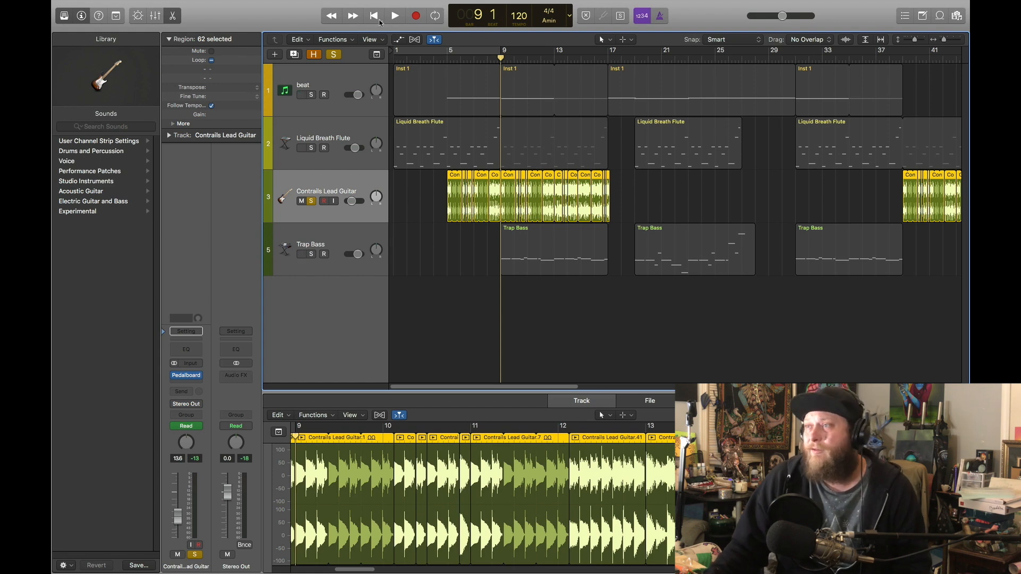
left_click(447, 61)
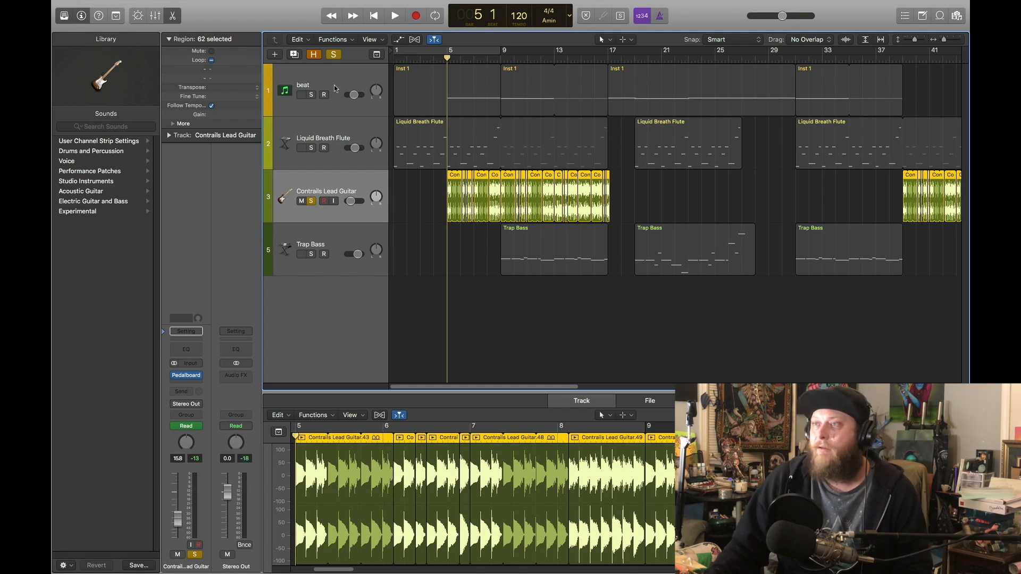
left_click(333, 126)
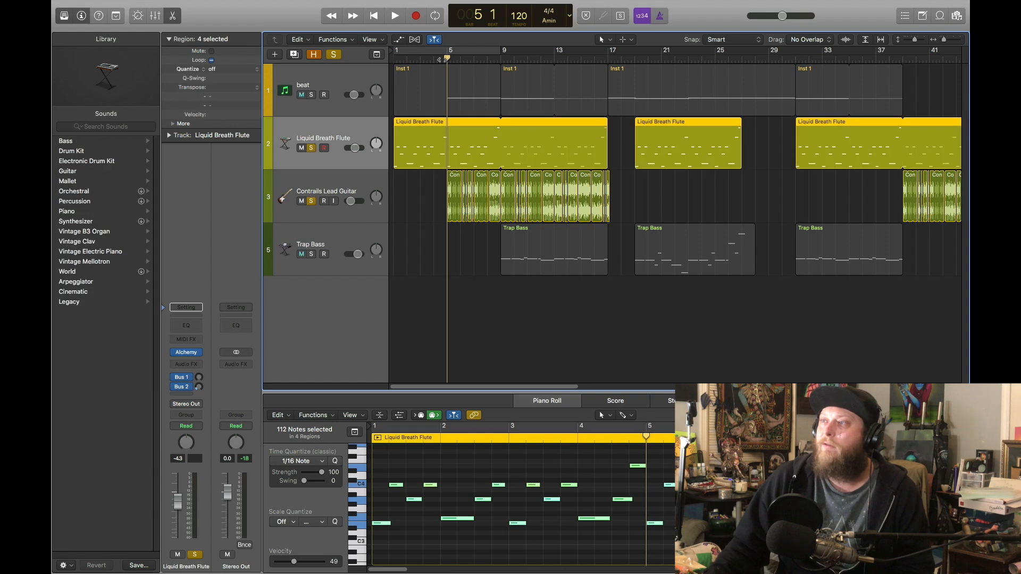
key("space")
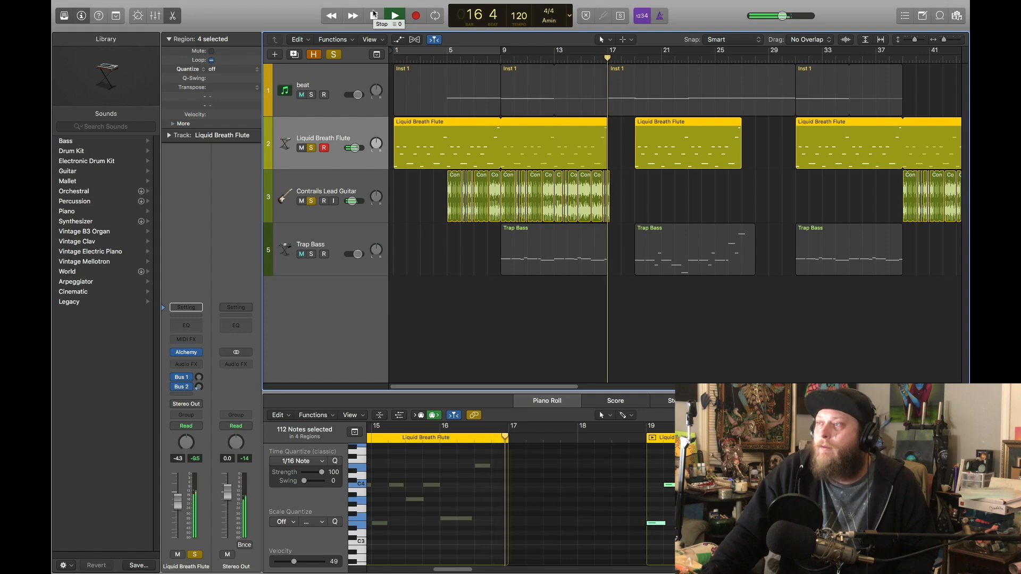
left_click(373, 14)
Return the playhead to bar 5 and solo only the beat track, unsoloing the flute and guitar
left_click(467, 60)
left_click(447, 58)
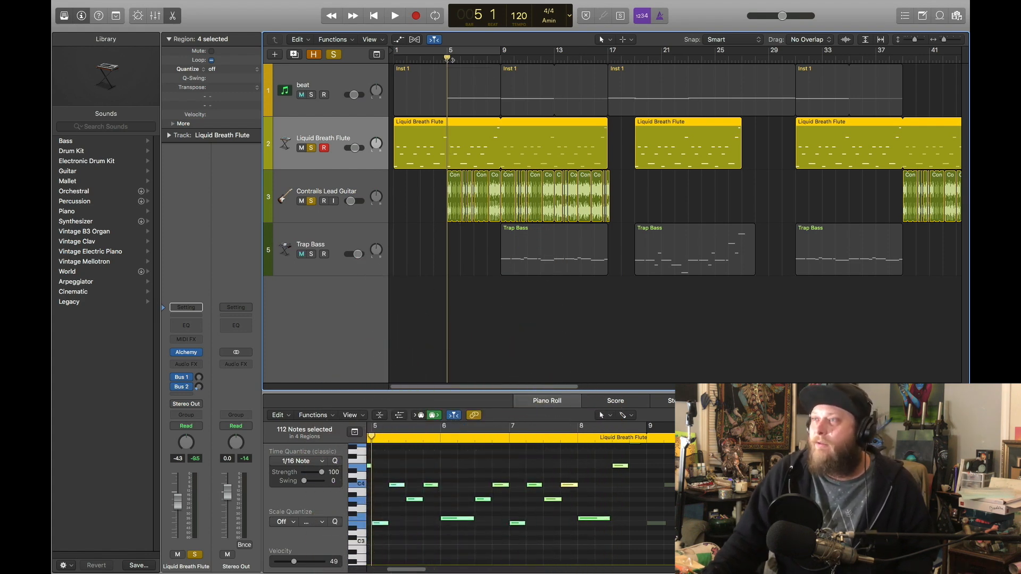
left_click(336, 91)
left_click(312, 95)
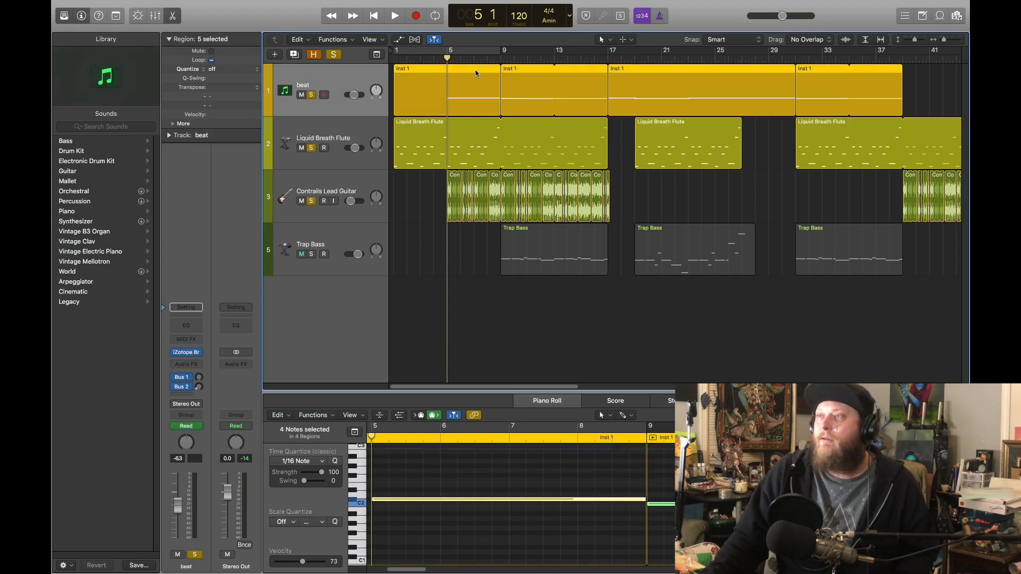
left_click(311, 148)
left_click(312, 201)
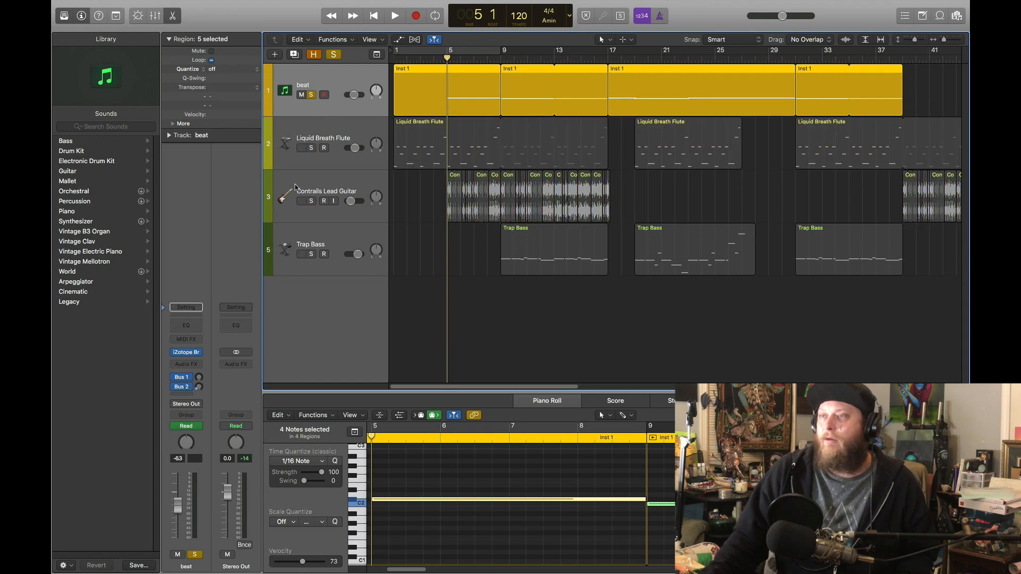
Open the beat track's iZotope BreakTweaker instrument, dismissing its preset browser
left_click(188, 353)
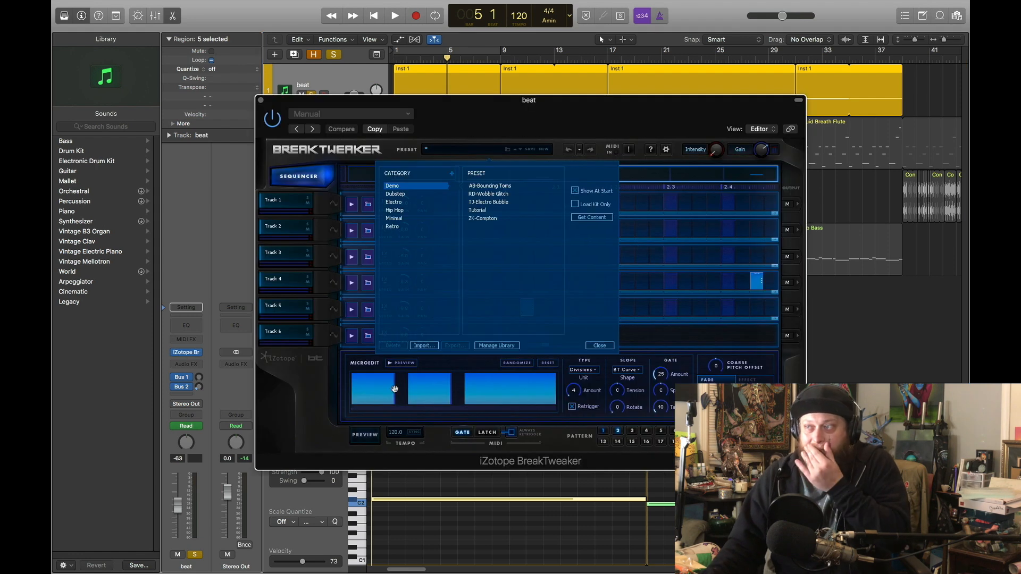
left_click(599, 346)
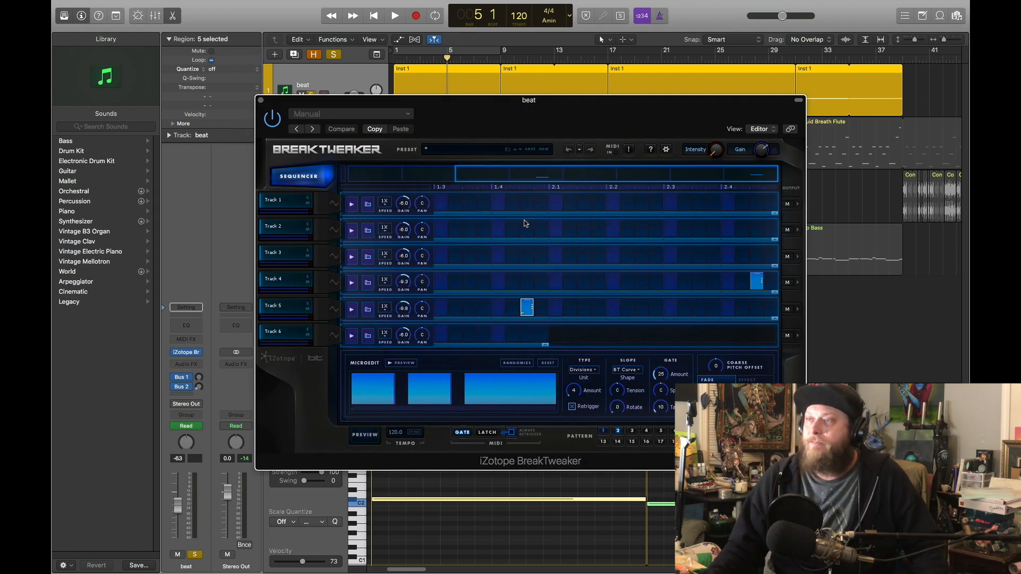
left_click_drag(487, 125, 498, 157)
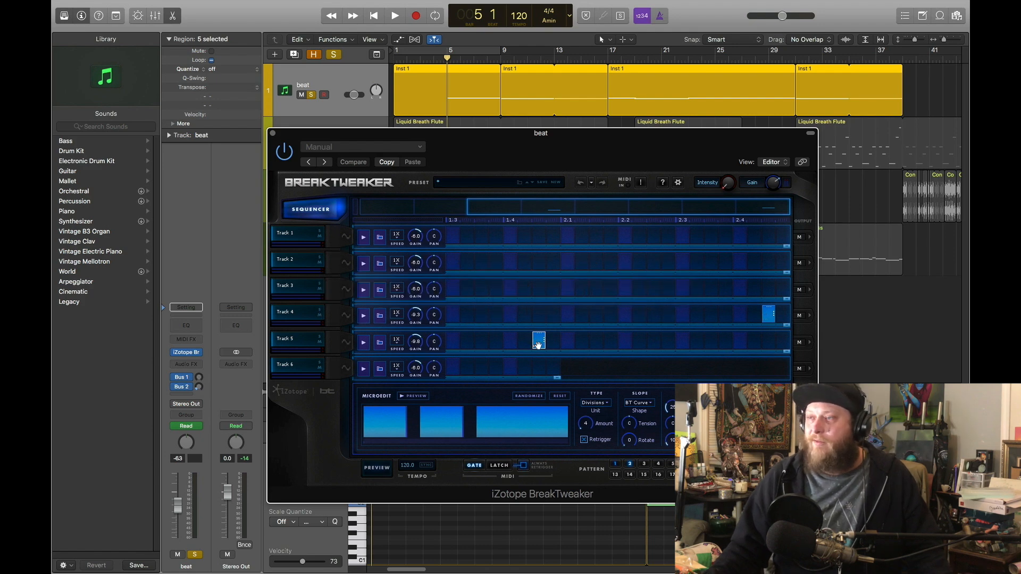
Inspect the sample generators of BreakTweaker's Track 5 and Track 4, previewing the pattern, and return to the sequencer
left_click(346, 343)
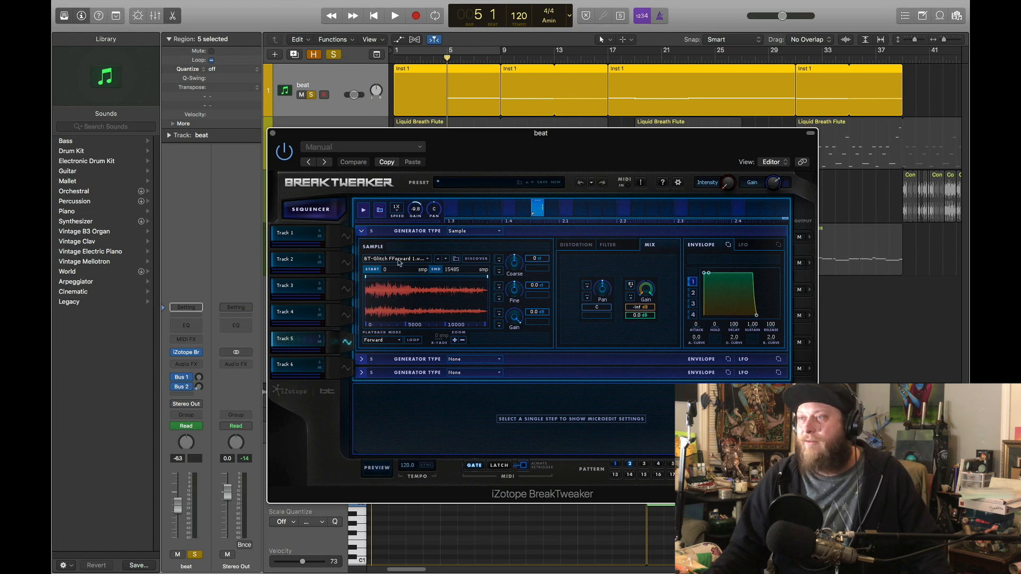
left_click(376, 469)
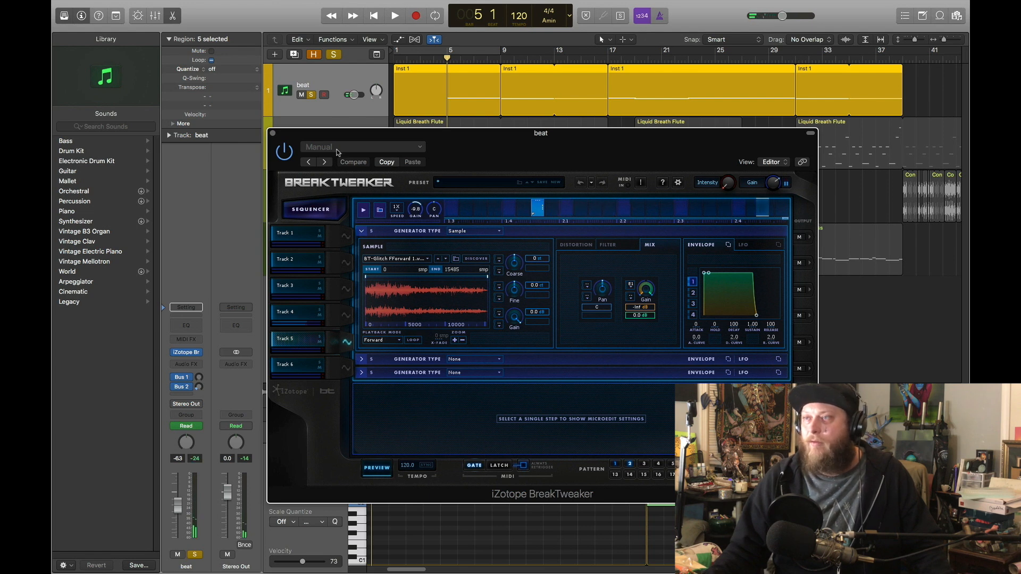
left_click(373, 15)
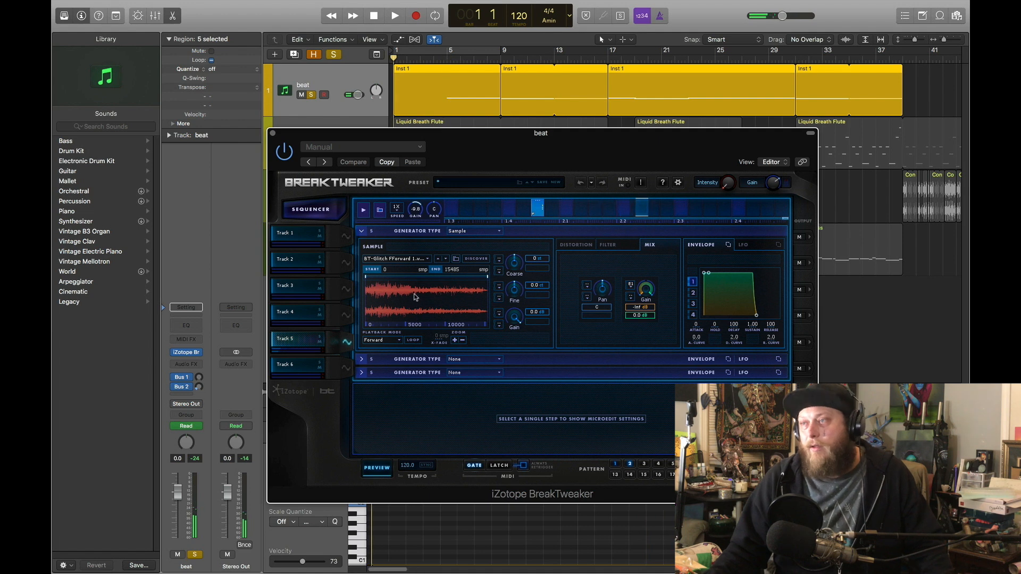
left_click(379, 467)
left_click(347, 314)
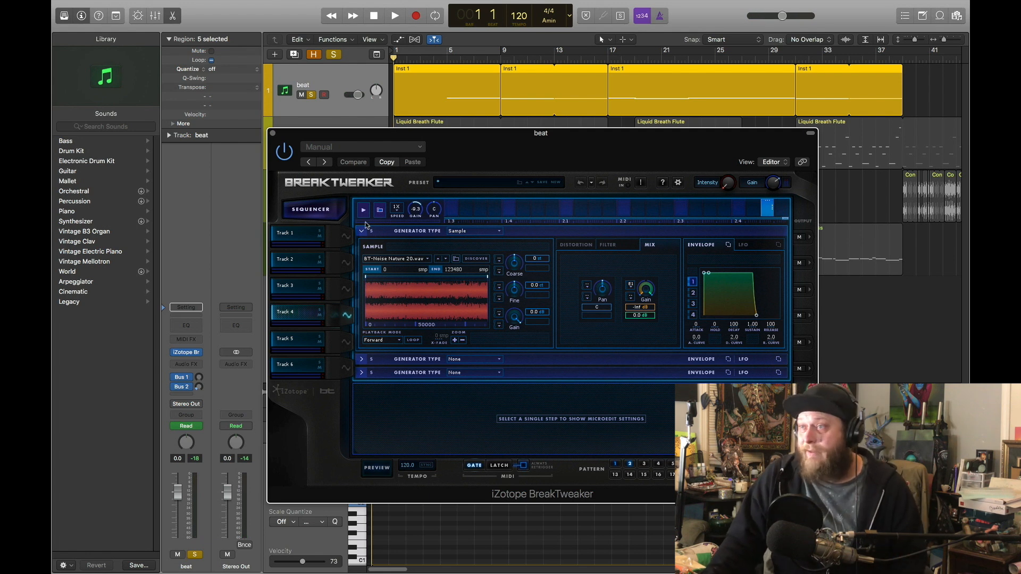
left_click(327, 209)
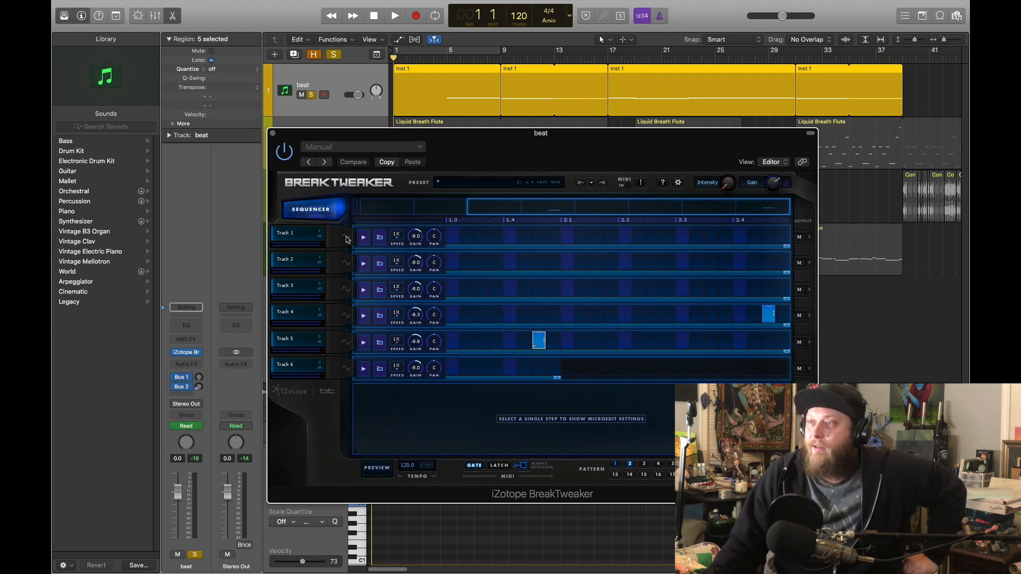
Display pattern 1 from its first beat in the sequencer and preview it
left_click(615, 465)
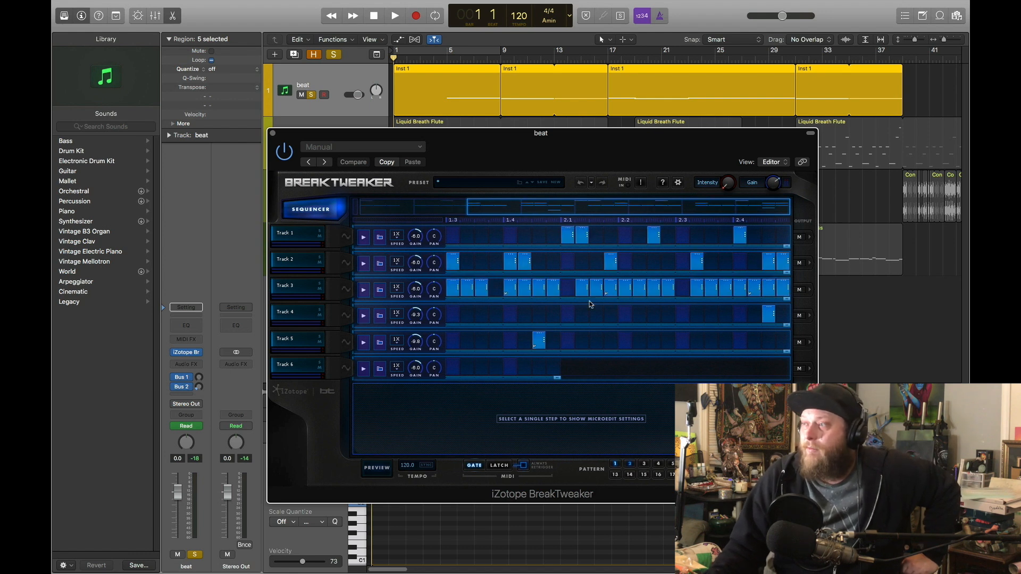
left_click_drag(487, 207, 344, 211)
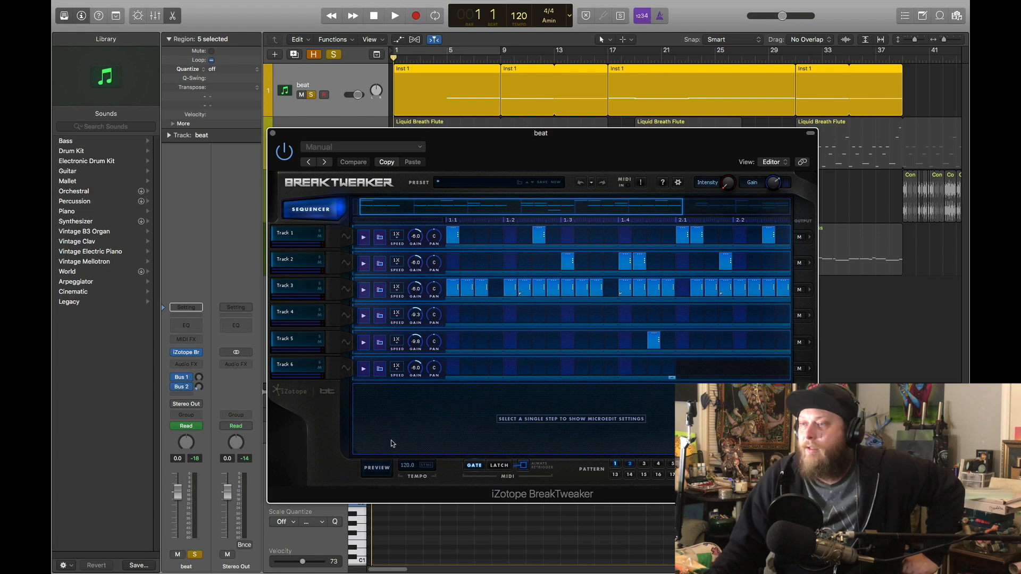
left_click(372, 468)
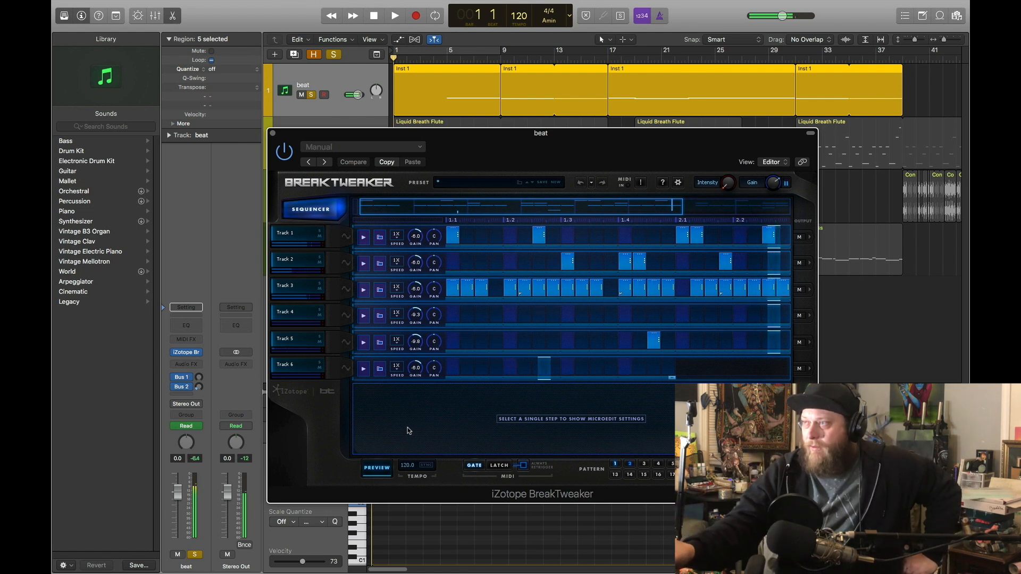
left_click(380, 468)
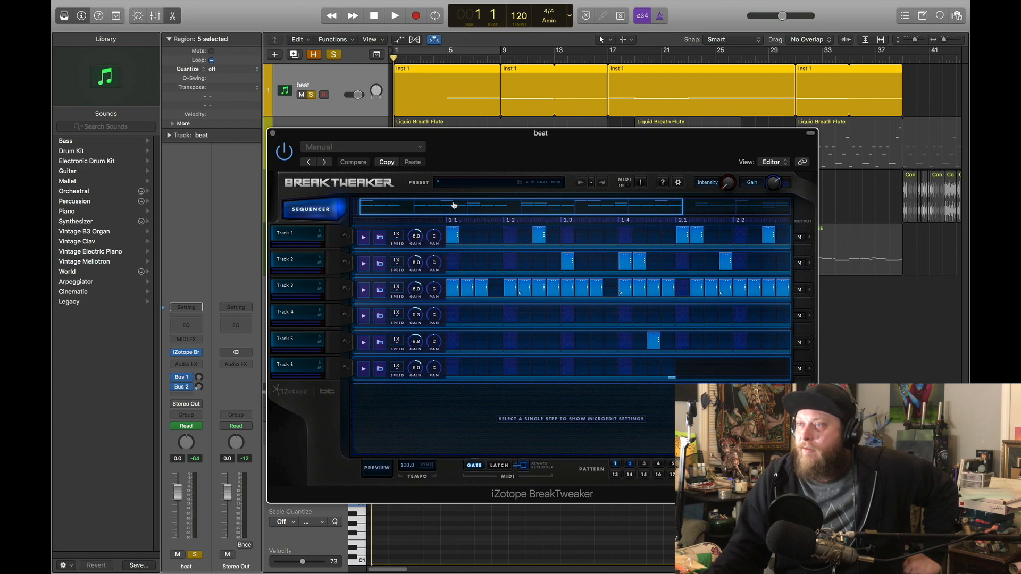
Inspect the first Track 1 step and the sample generators of Tracks 1, 2 and 3, and return to the sequencer
left_click(451, 235)
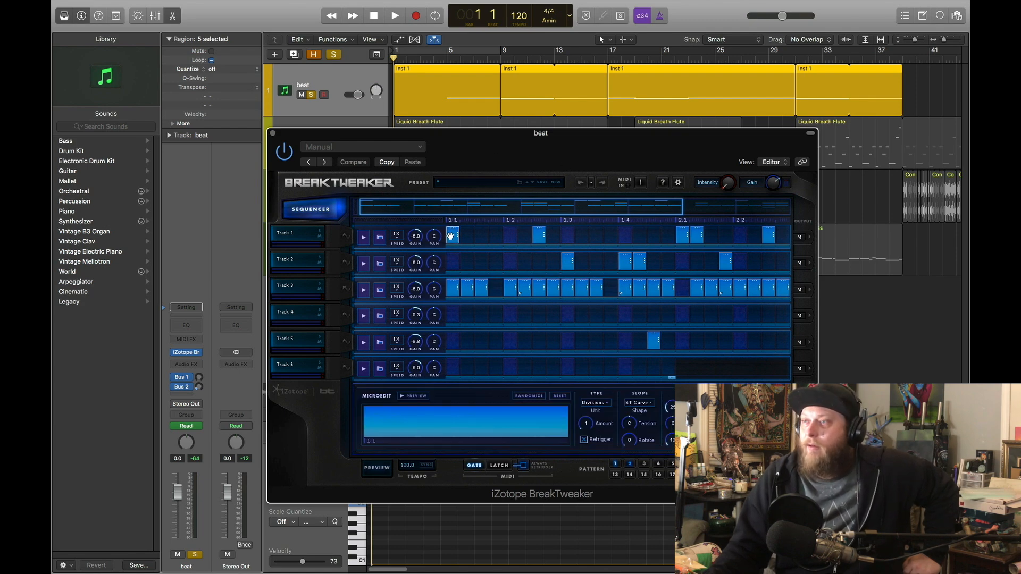
left_click(344, 237)
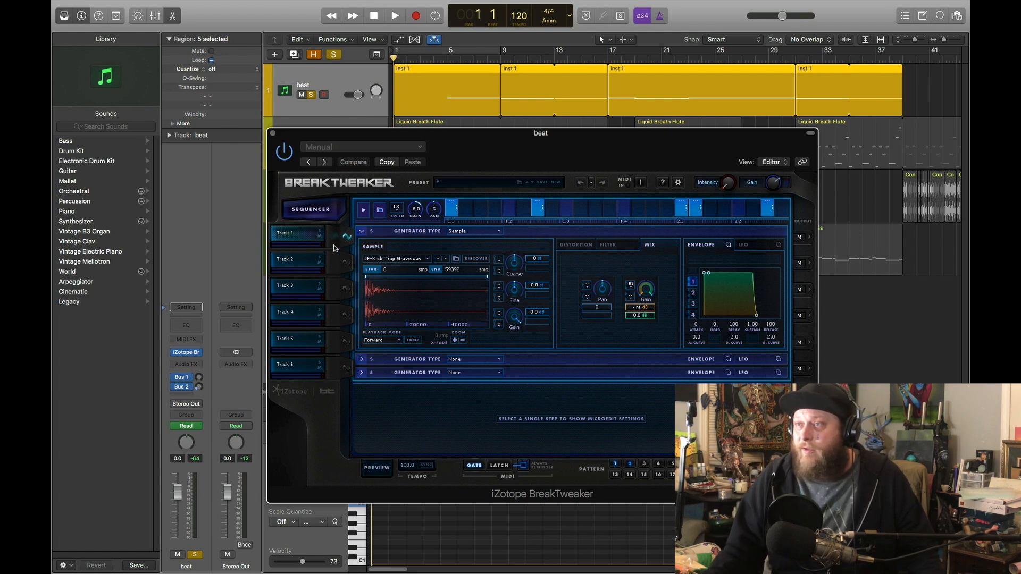
left_click(346, 265)
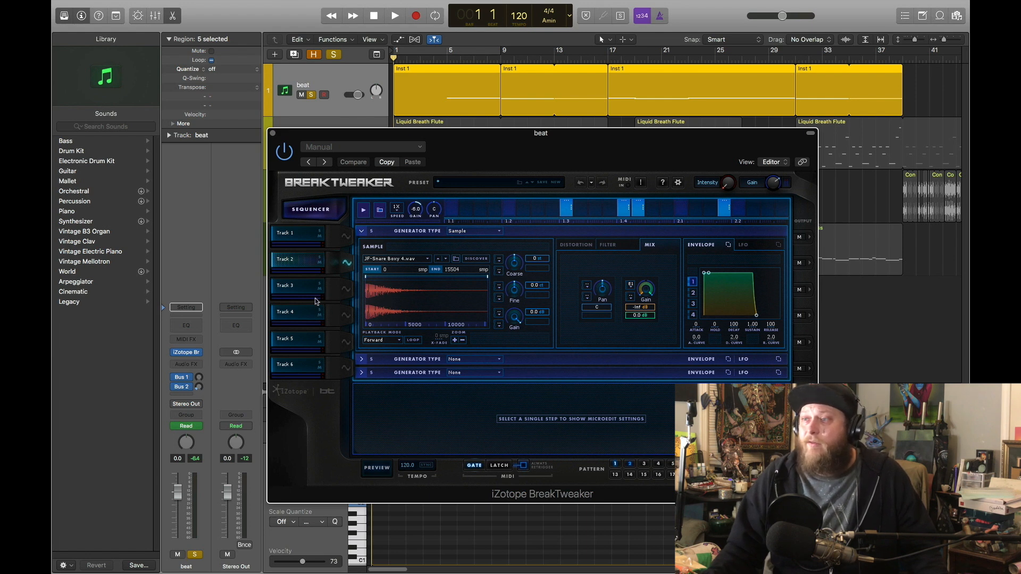
left_click(346, 290)
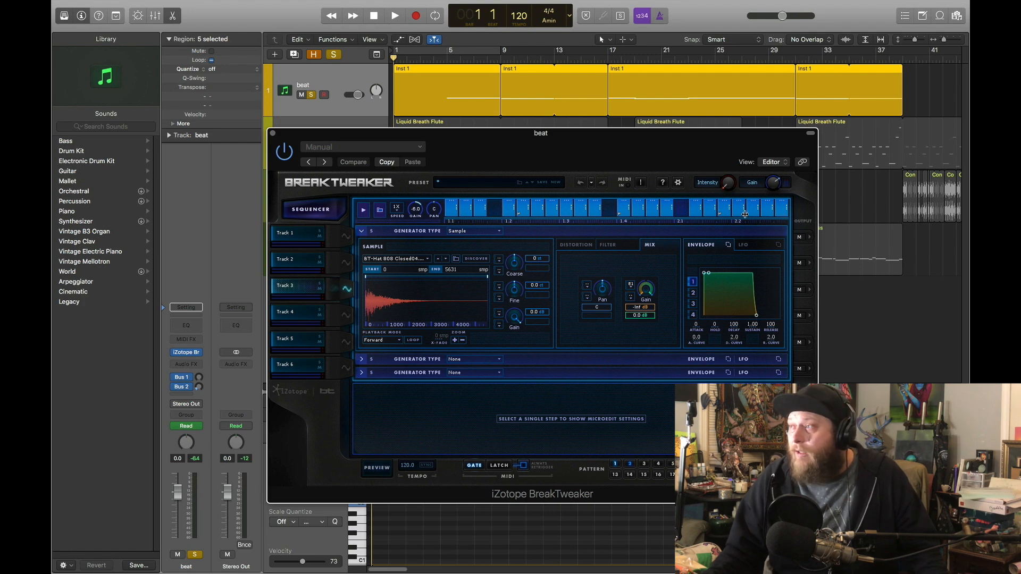
left_click(328, 211)
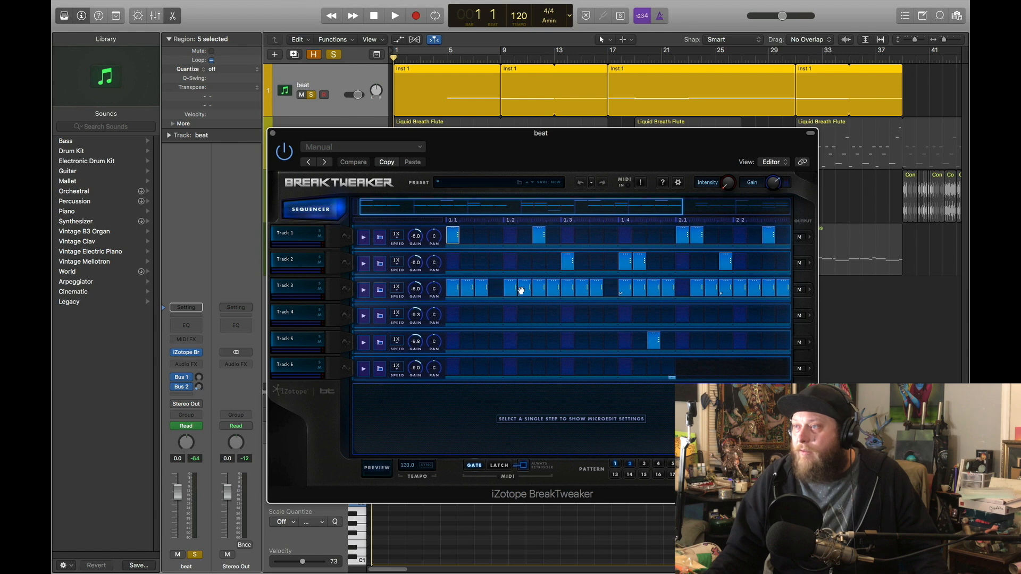
Try microediting Track 3's third step with 25 divisions and the Speed unit, and replace it with a plain step
left_click(523, 288)
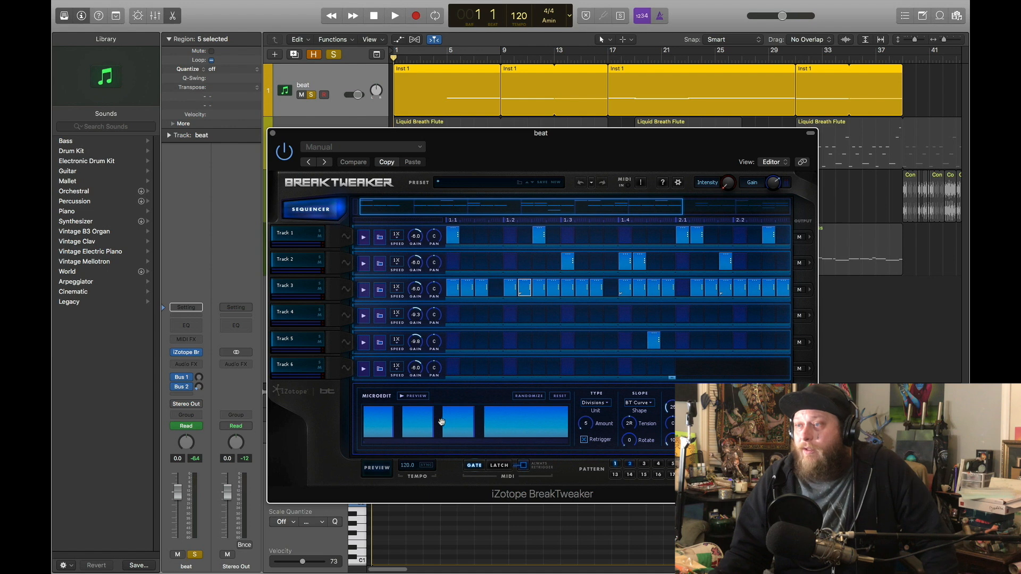
left_click(481, 287)
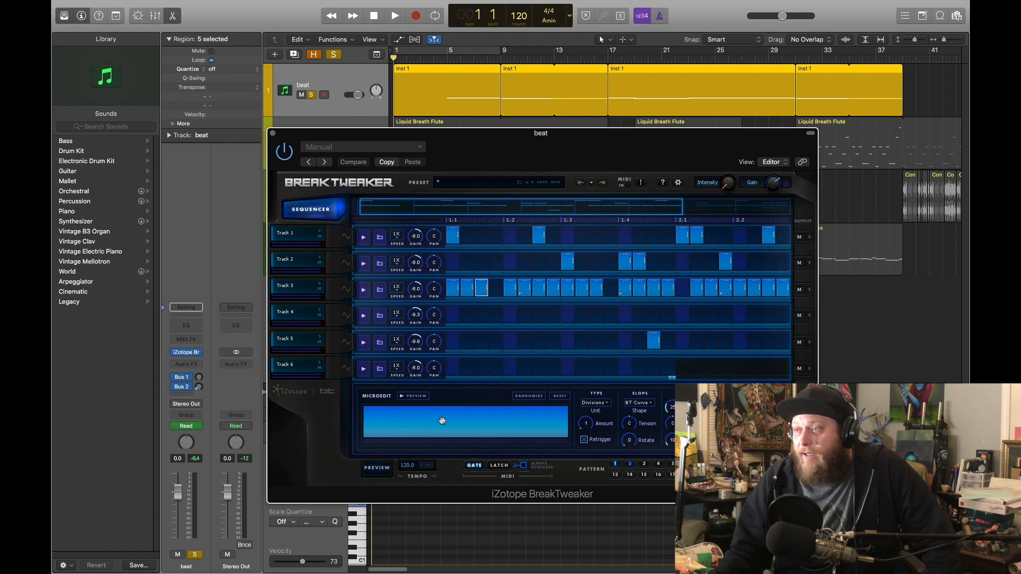
left_click_drag(441, 421, 441, 410)
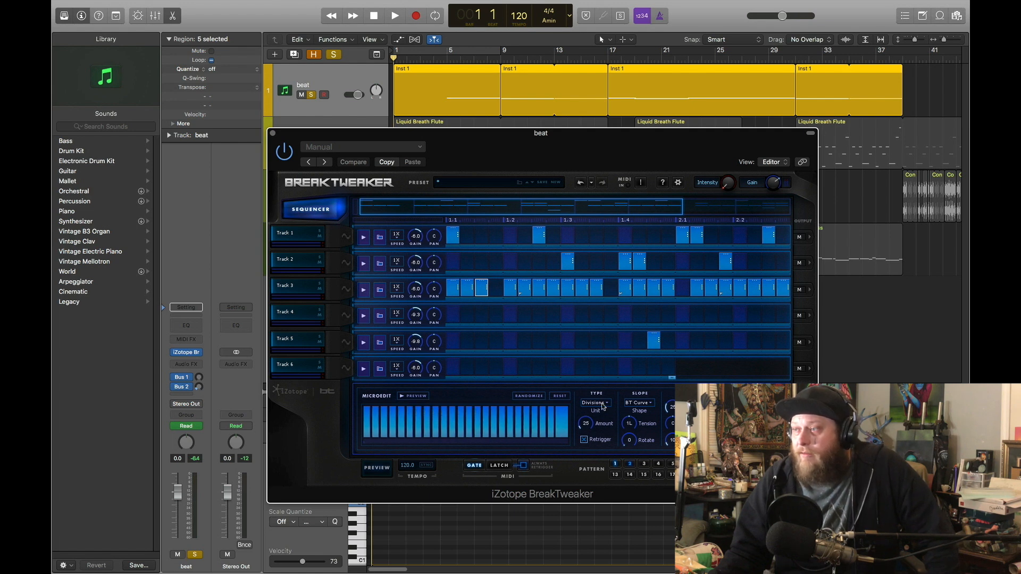
left_click(601, 404)
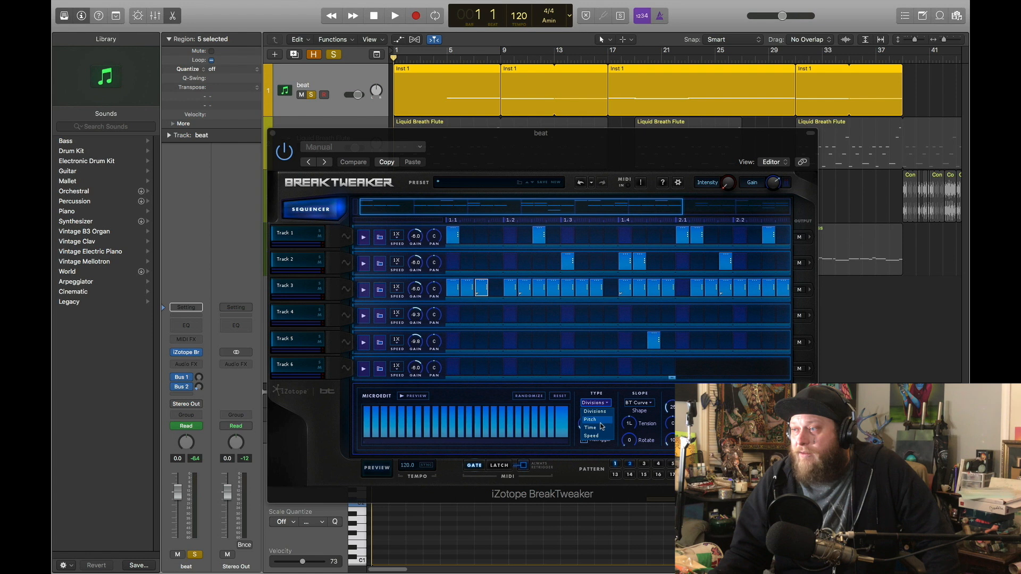
left_click(591, 436)
mouse_move(533, 429)
left_mouse_down()
mouse_move(527, 408)
mouse_move(526, 437)
mouse_move(524, 413)
left_mouse_up()
left_click(482, 289)
left_click(481, 288)
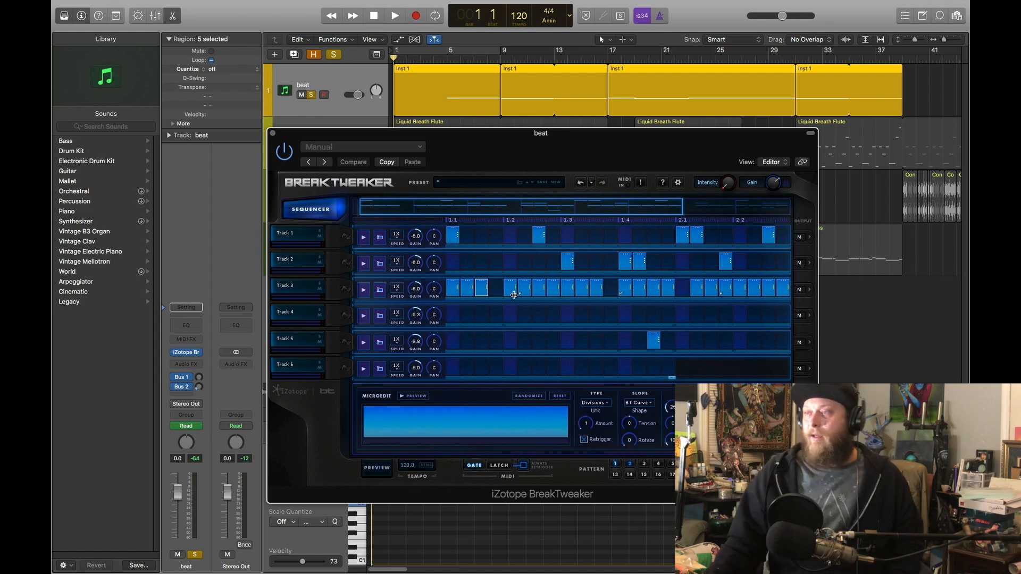
Inspect the microedit divisions of Track 3's steps at beat 1.4 and just before beat 2.2, and close the BreakTweaker window
left_click(626, 290)
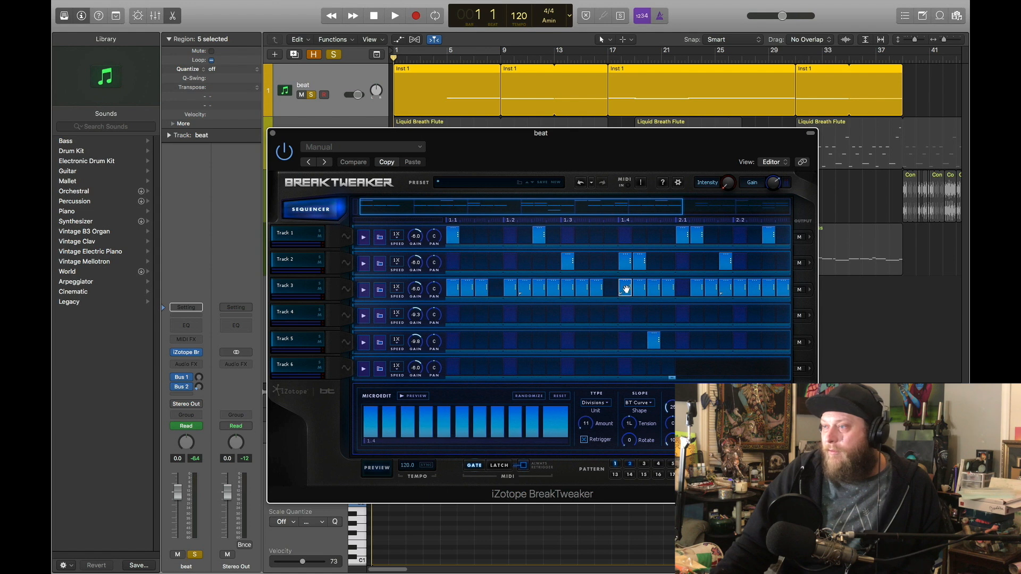
left_click(725, 289)
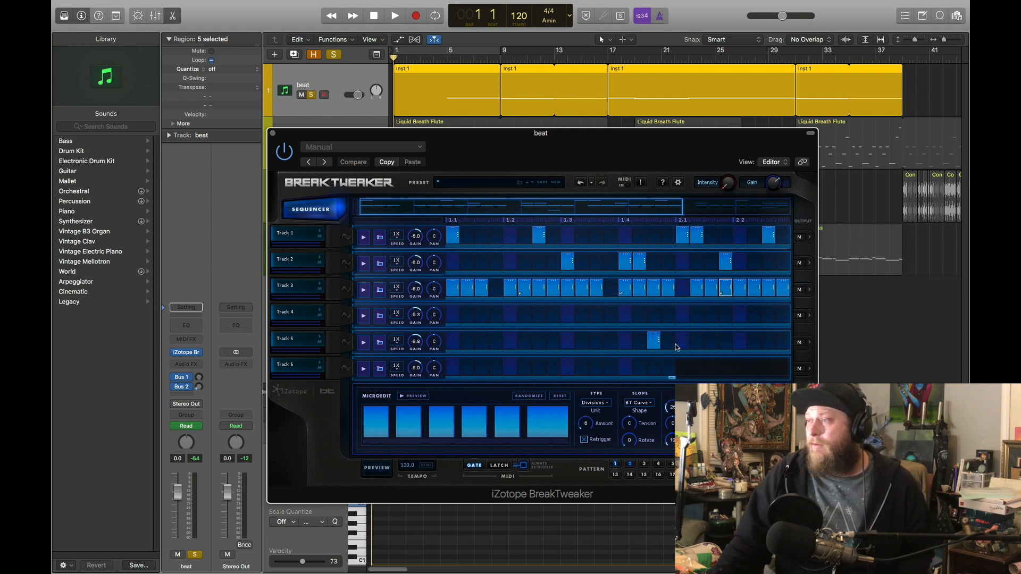
left_click_drag(653, 206, 533, 198)
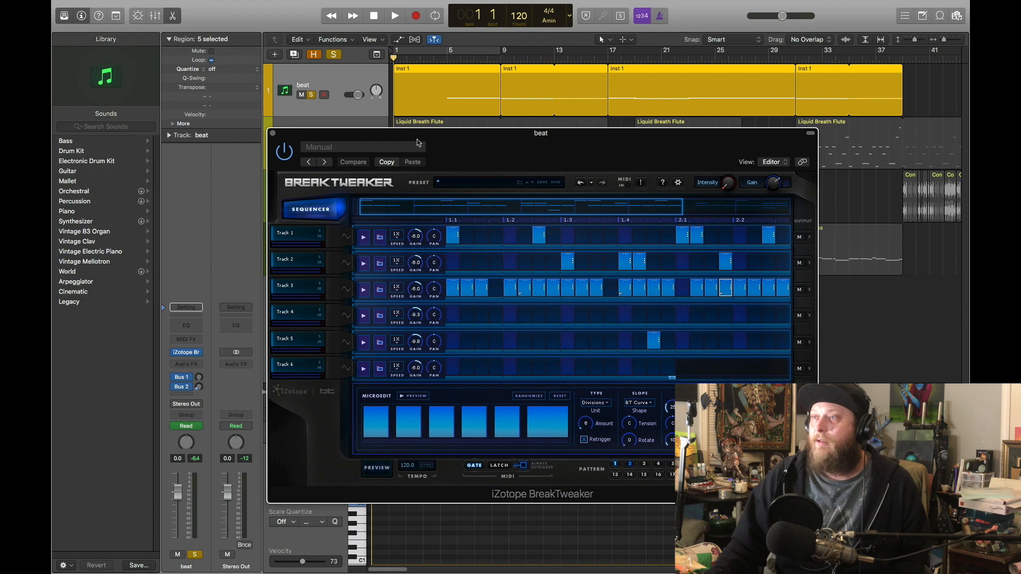
left_click(273, 133)
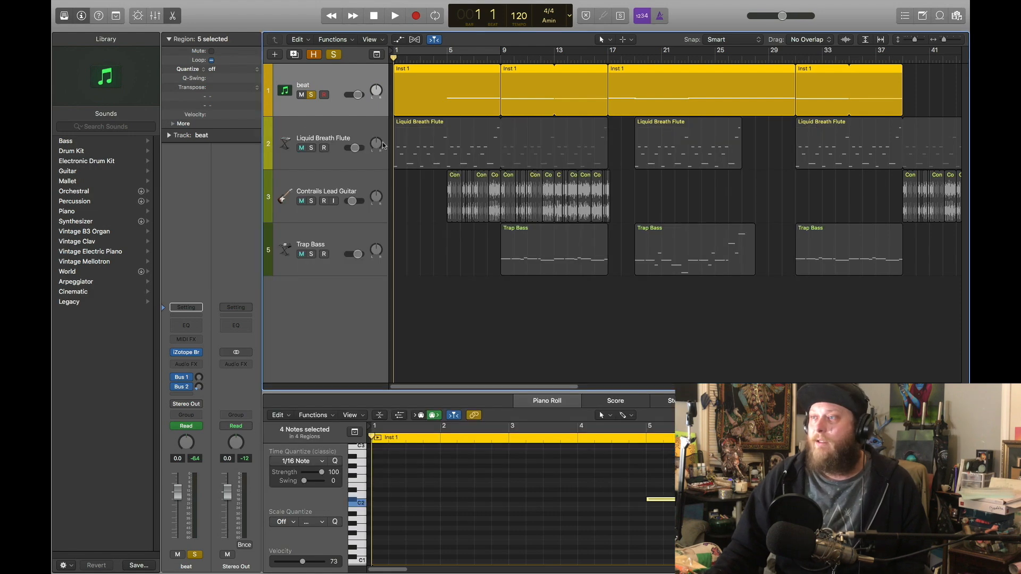
Solo the Liquid Breath Flute and Contrails Lead Guitar tracks along with the beat and play the song from bar 1
left_click(311, 149)
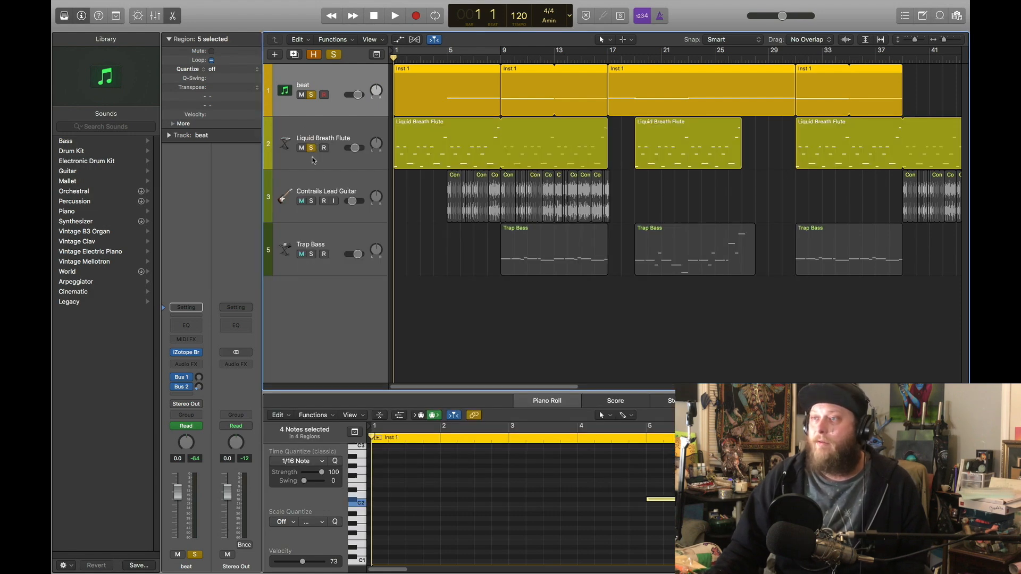
left_click(310, 201)
left_click(395, 16)
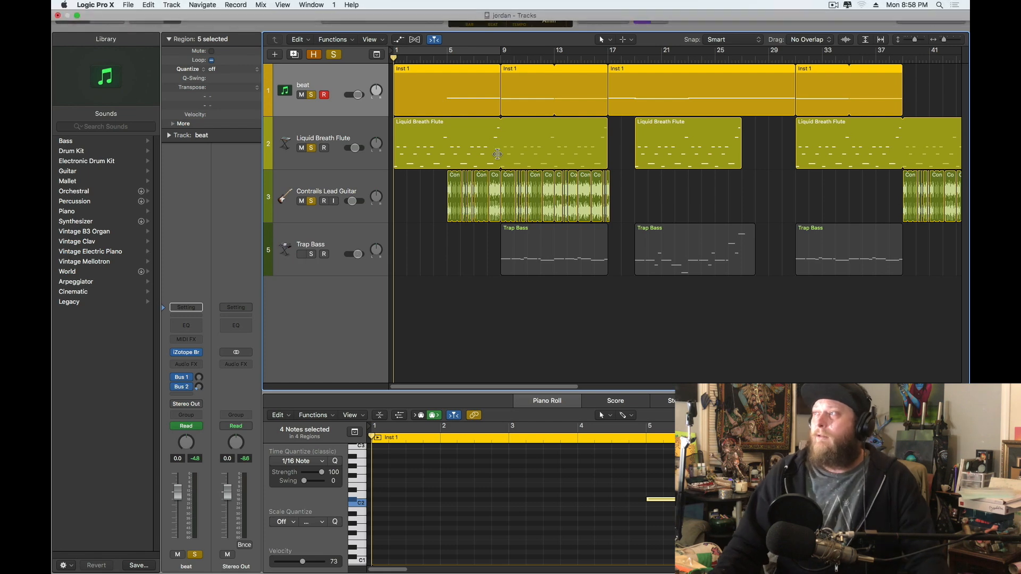
Select the Trap Bass track, solo it along with the other three tracks and play the song from bar 1
left_click(340, 235)
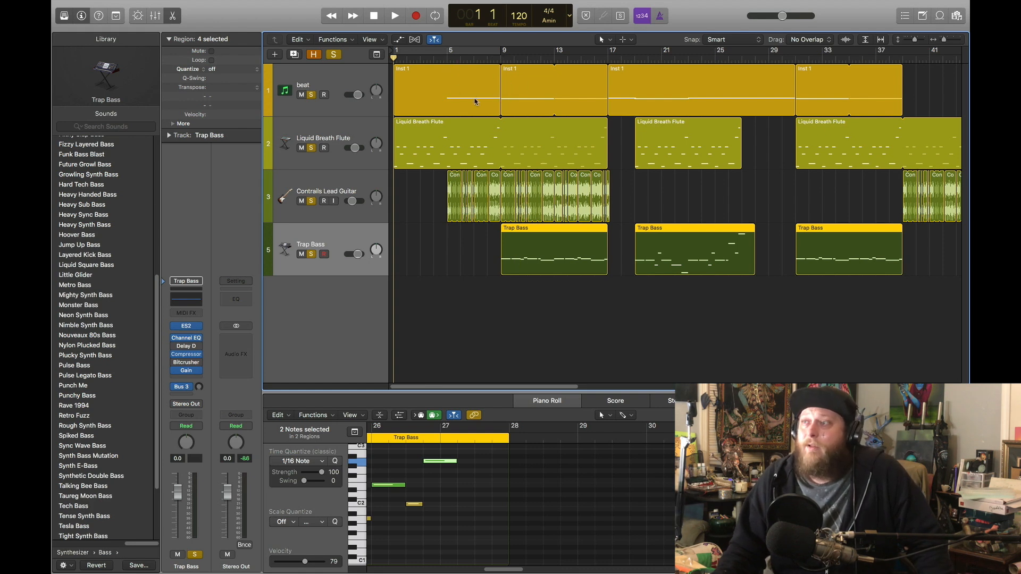
left_click(394, 15)
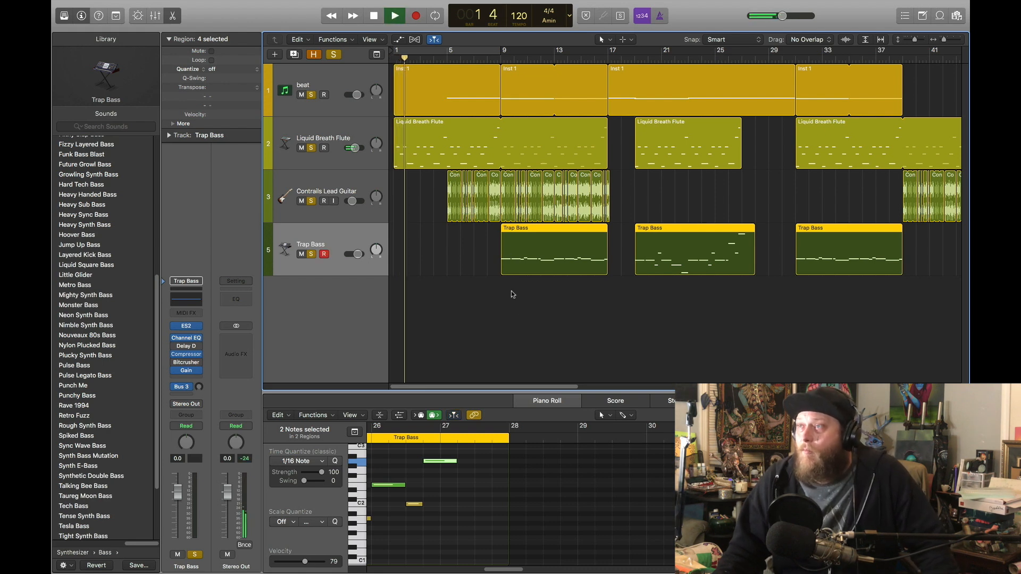